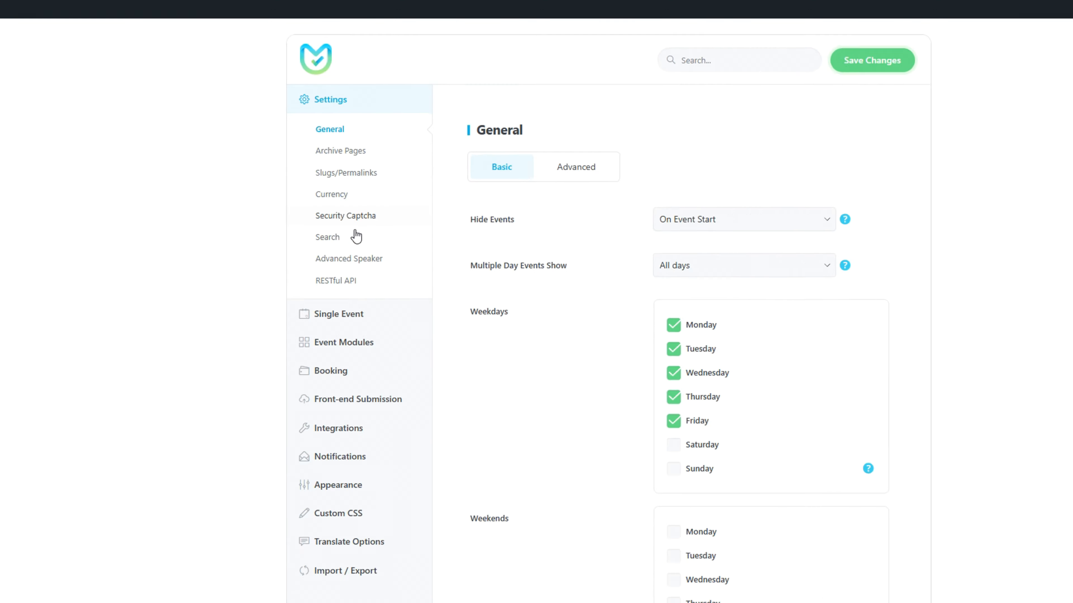
# Open the Advanced Speaker settings and review the available Speaker Skin options.
pyautogui.click(367, 259)
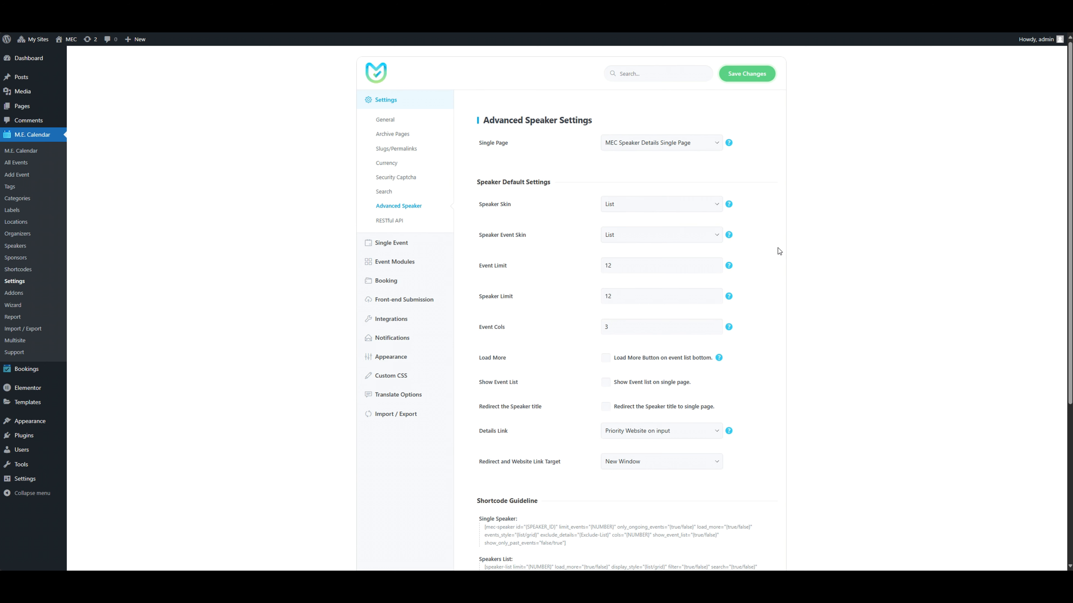
pyautogui.scroll(-2, 777, 252)
pyautogui.scroll(2, 776, 252)
pyautogui.click(712, 205)
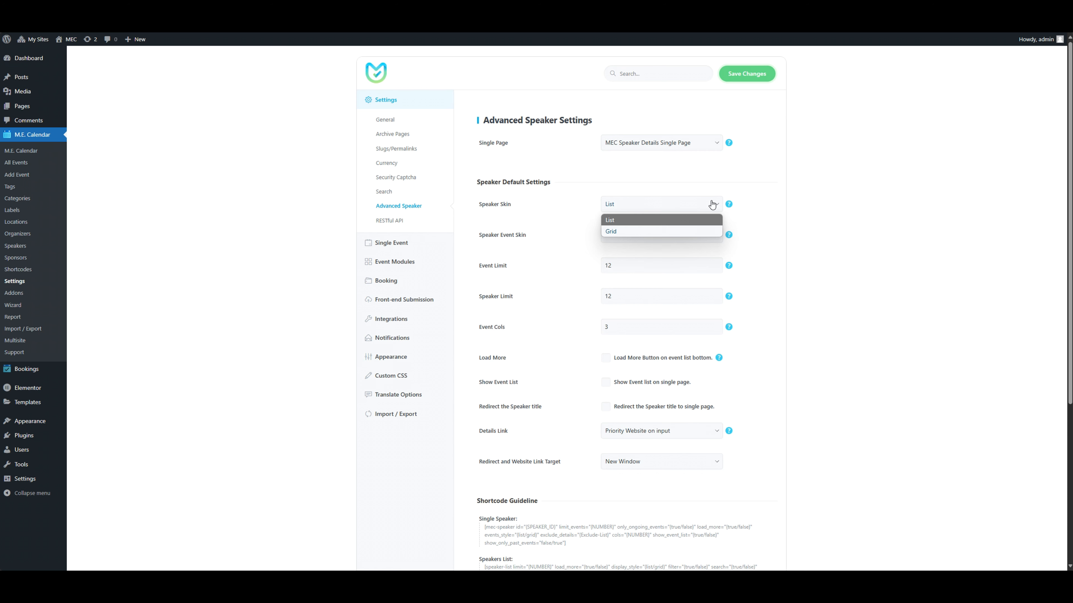
pyautogui.click(782, 205)
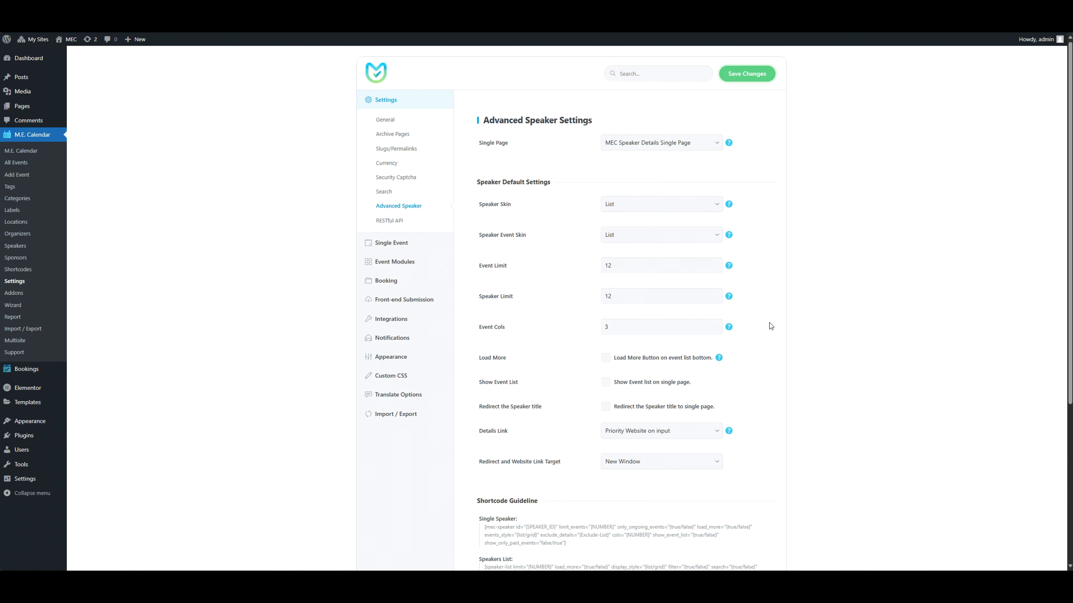
# Enable redirecting the speaker title to the single page, with Link as the link type.
pyautogui.scroll(-2, 770, 324)
pyautogui.click(622, 334)
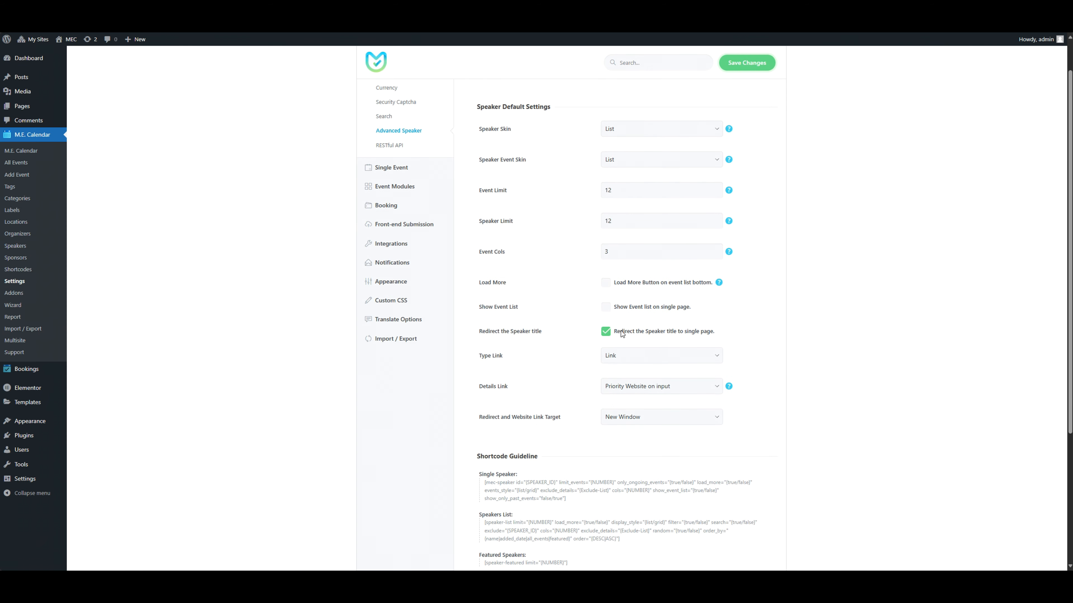
pyautogui.scroll(-1, 764, 317)
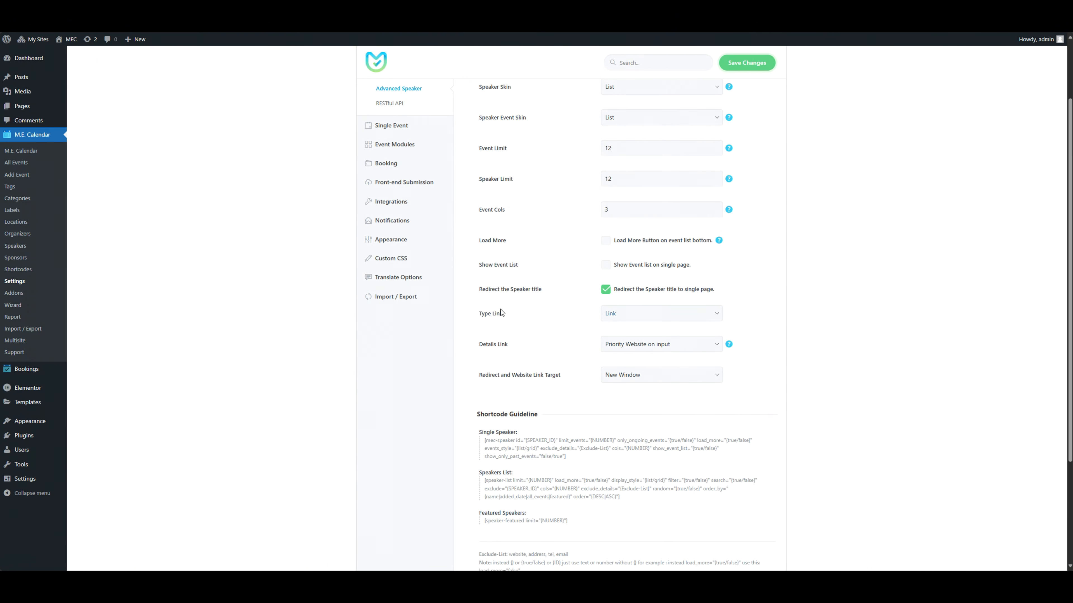
pyautogui.click(701, 317)
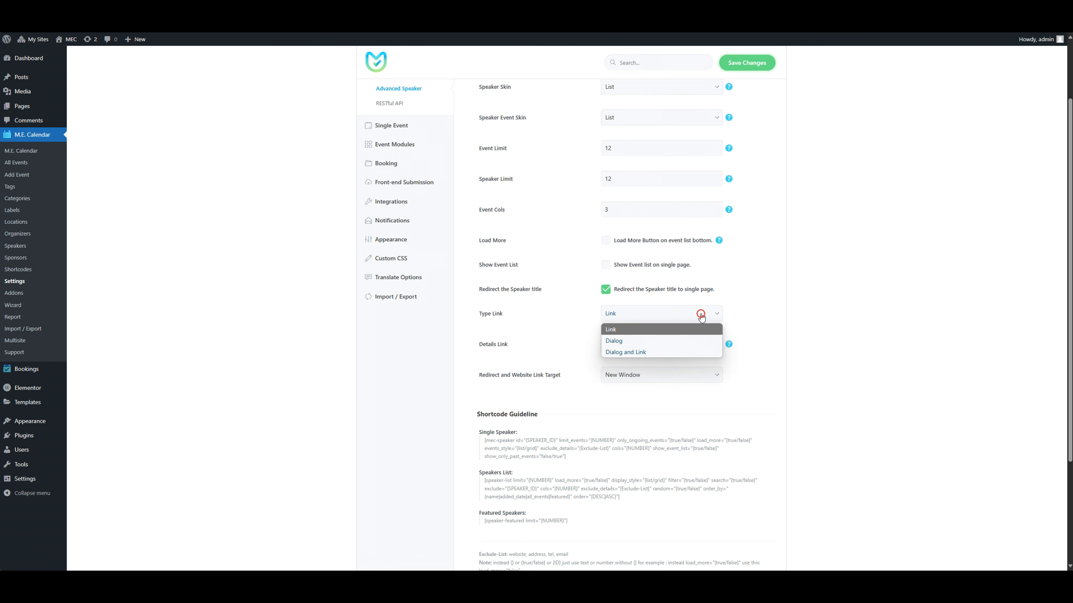
pyautogui.click(696, 329)
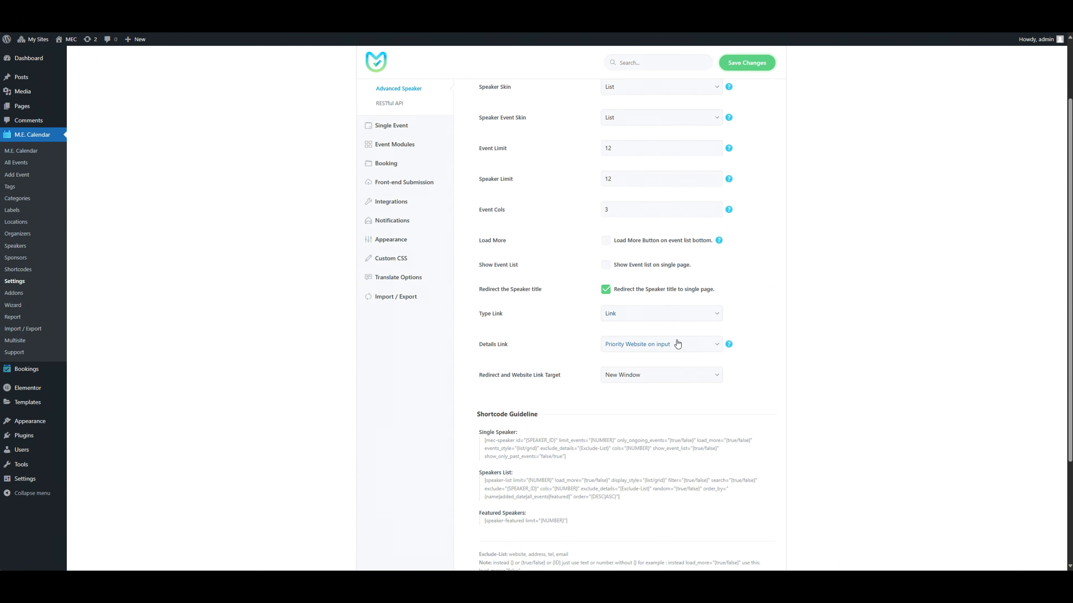
# Set the Details Link to Force Single Page, save the settings and test the speaker link on the event page.
pyautogui.click(699, 346)
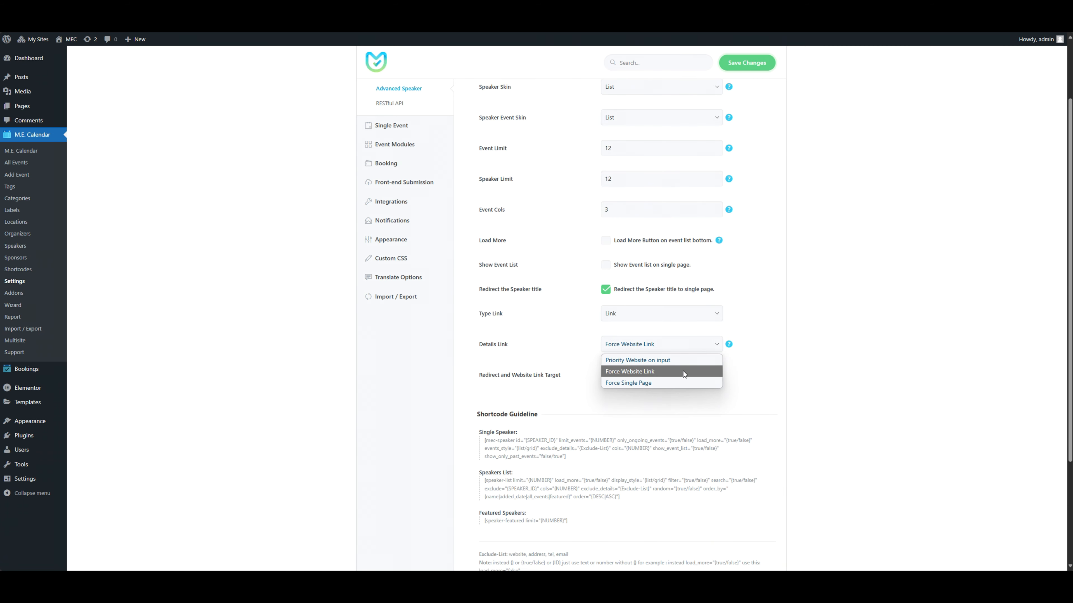
pyautogui.click(642, 383)
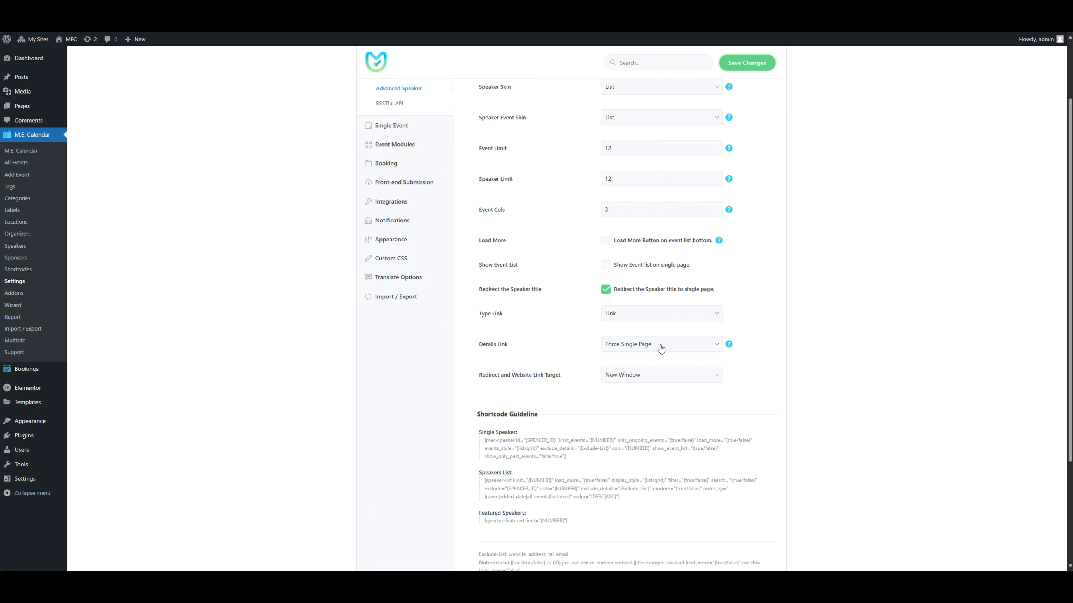
pyautogui.click(756, 70)
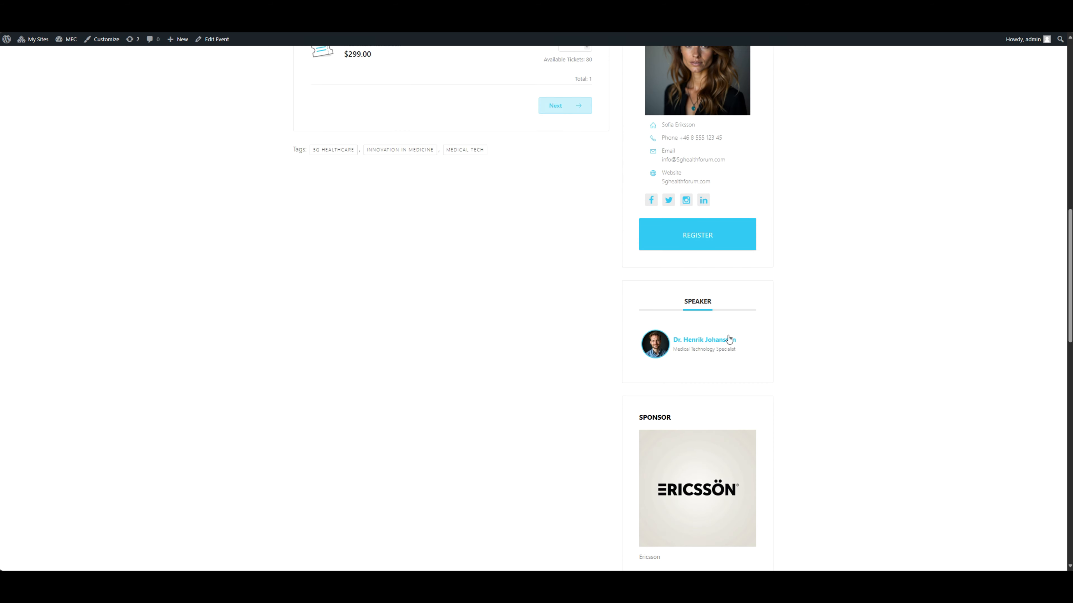
pyautogui.click(716, 340)
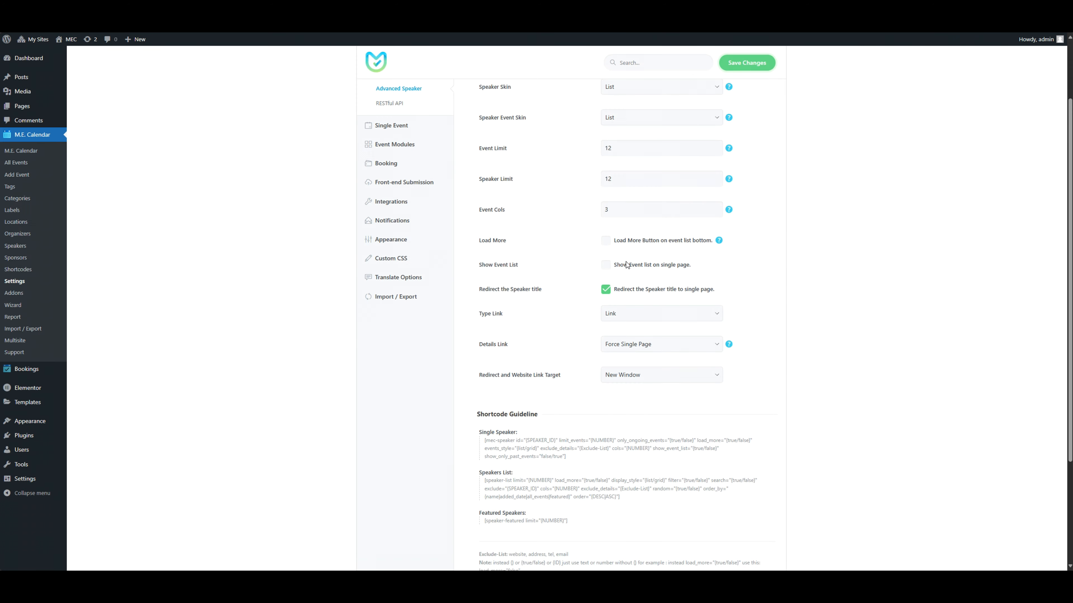
# Enable showing the event list on the single page, set the Speaker Event Skin to Grid, and save the settings.
pyautogui.click(631, 267)
pyautogui.click(743, 63)
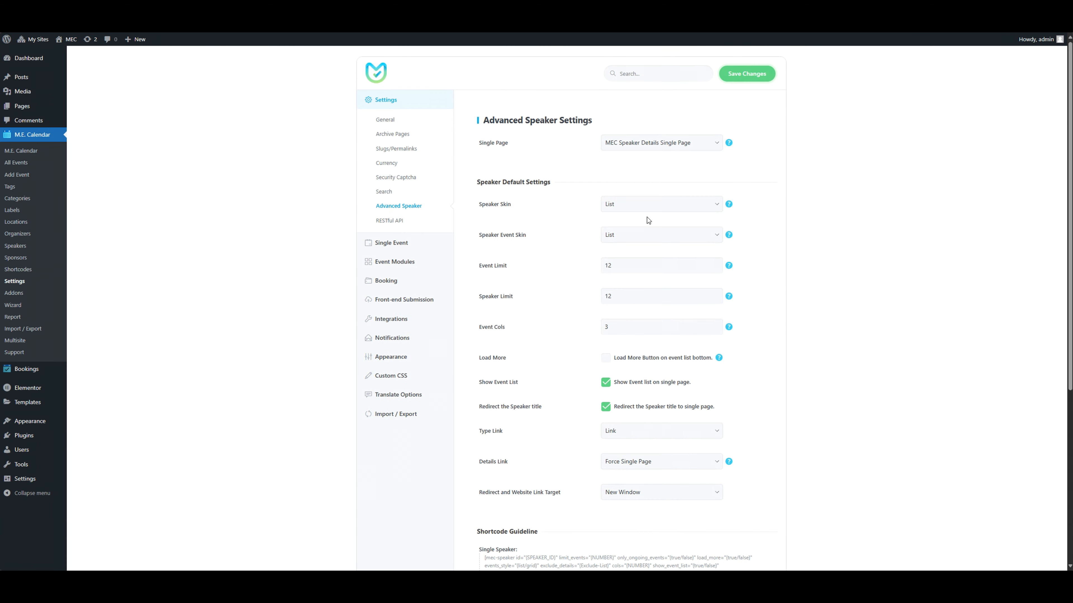
pyautogui.click(655, 205)
pyautogui.click(655, 205)
pyautogui.click(667, 238)
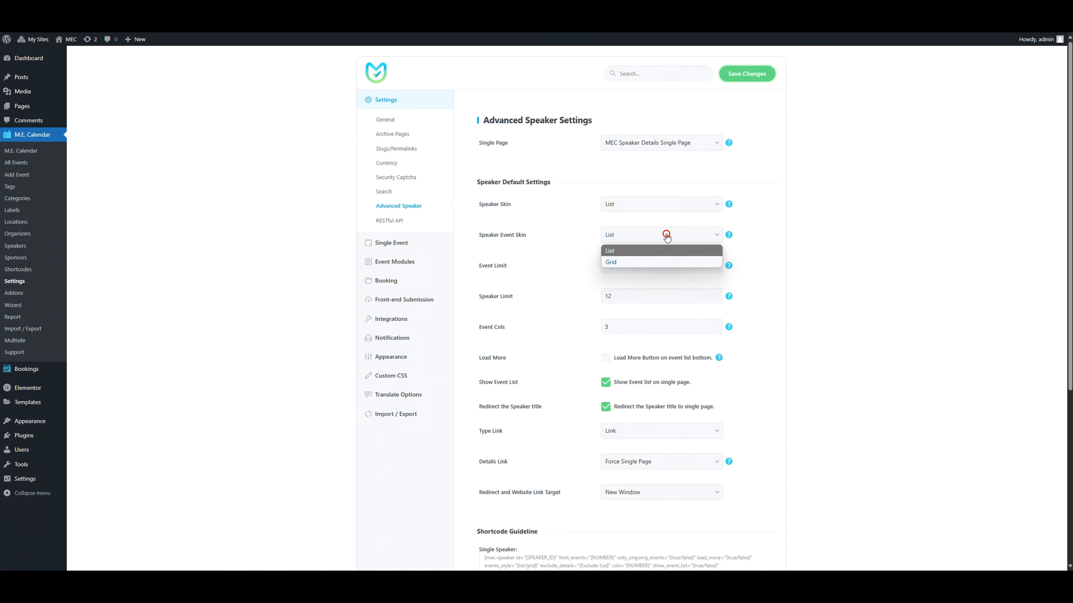
pyautogui.click(662, 264)
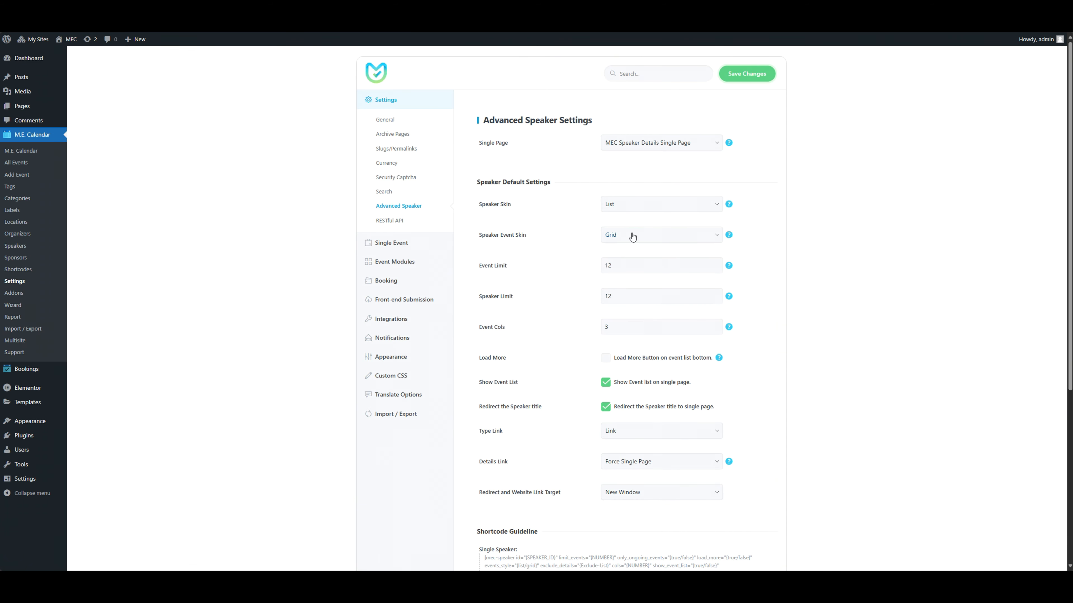
pyautogui.click(747, 74)
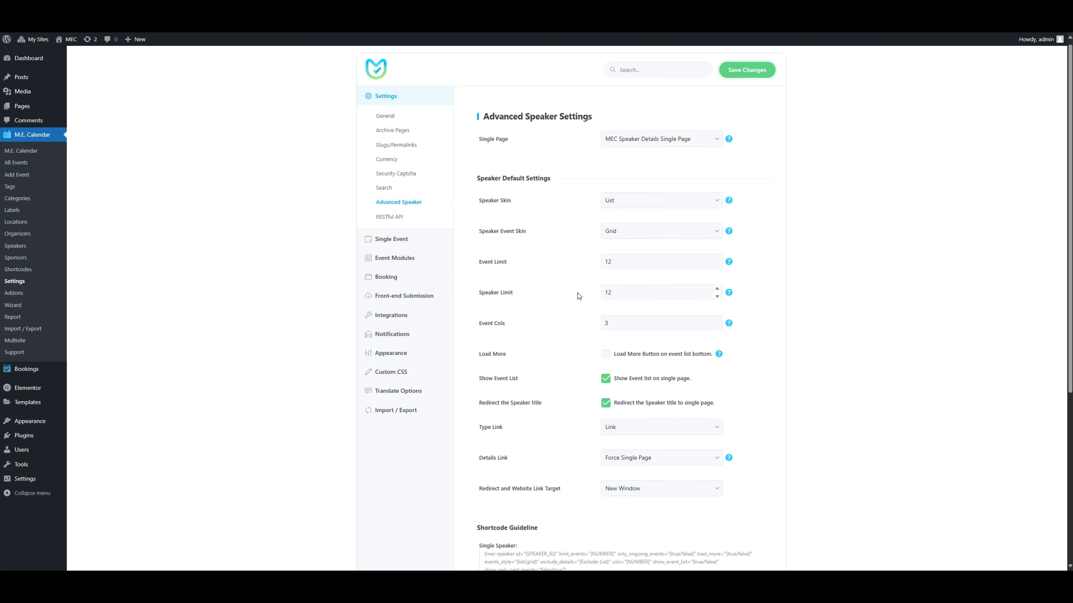
# Enable the Load More button for the event list and review the link target and Details Link options.
pyautogui.scroll(-2, 577, 293)
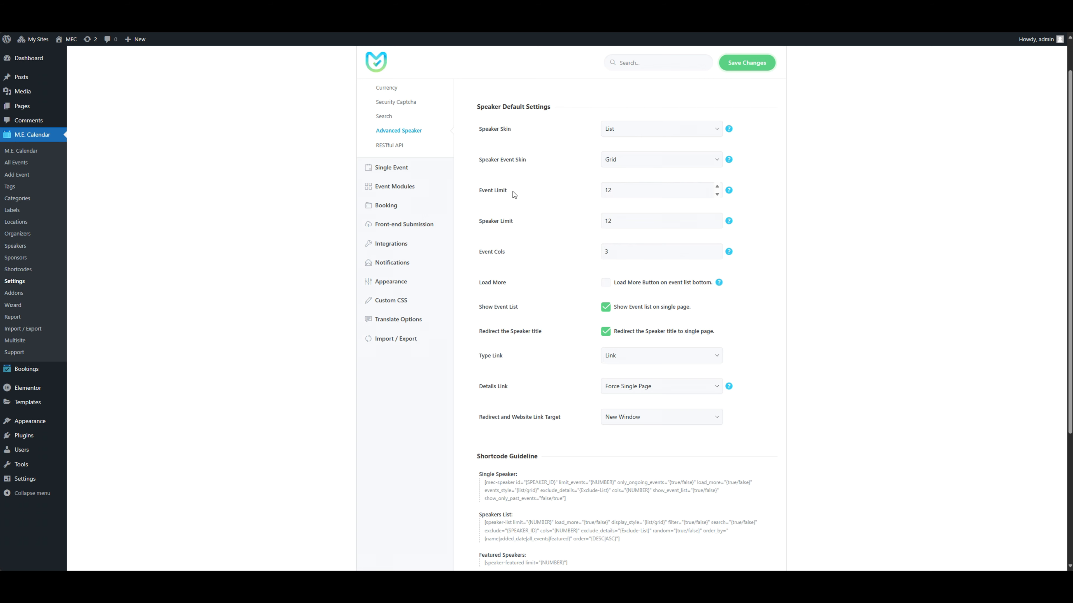
pyautogui.click(653, 284)
pyautogui.scroll(-2, 653, 284)
pyautogui.scroll(-1, 649, 303)
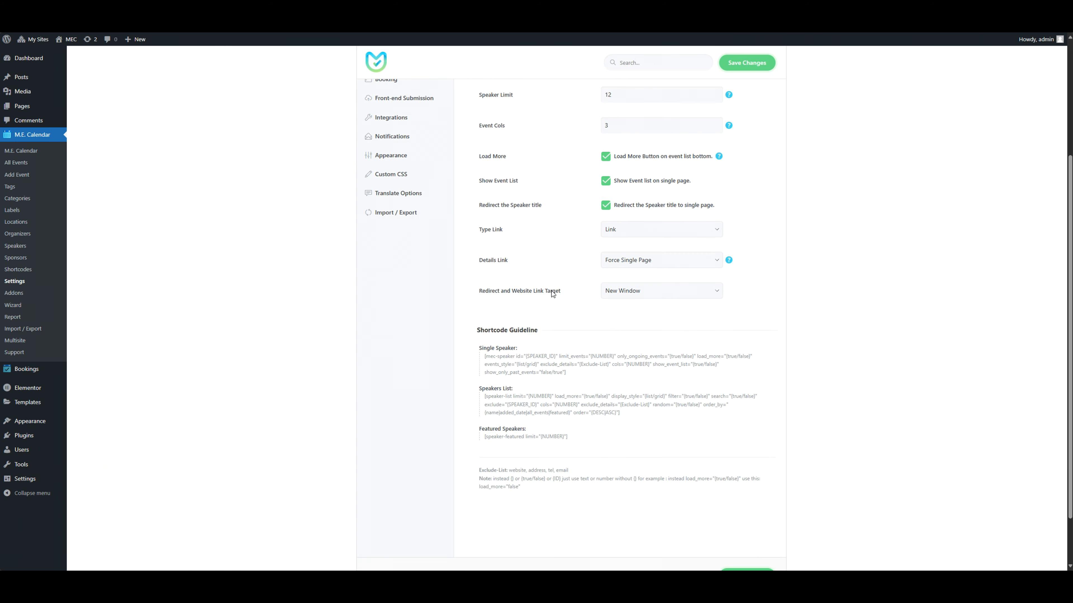
pyautogui.click(642, 292)
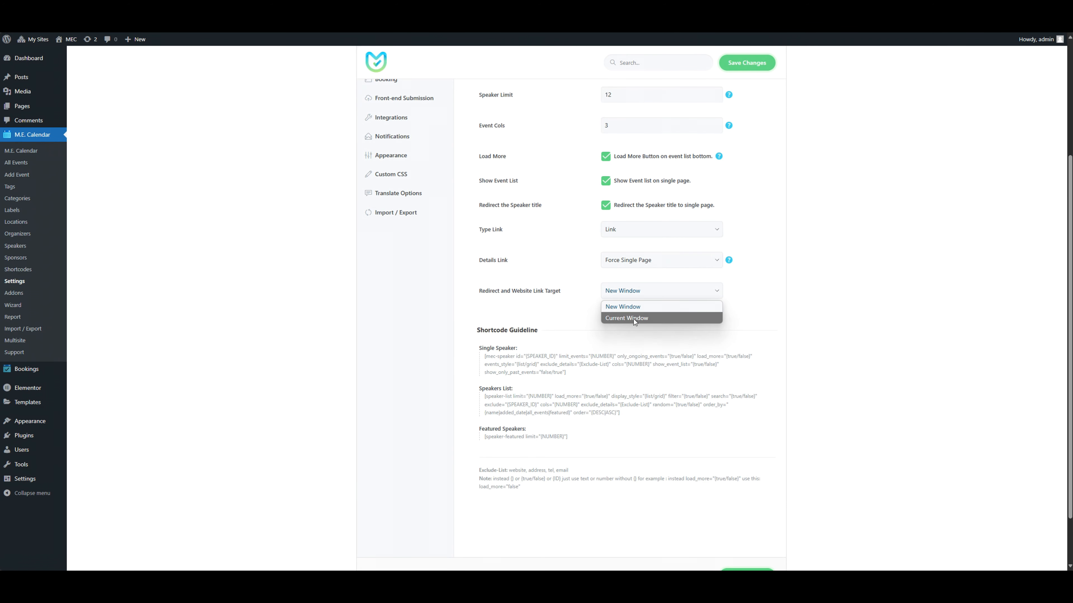
pyautogui.click(646, 259)
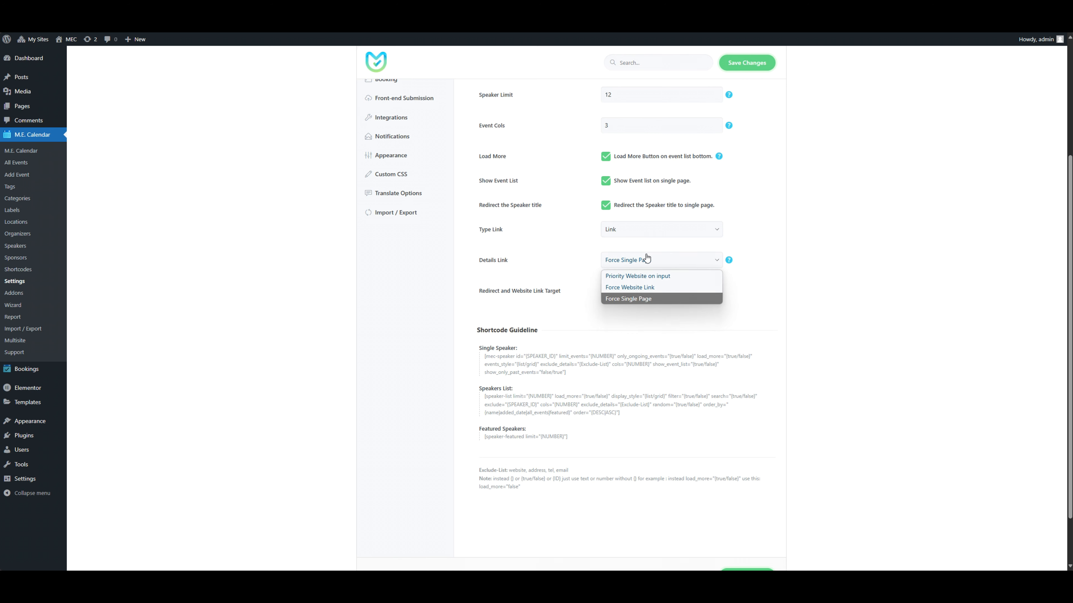
pyautogui.click(646, 254)
# Set the Type Link to Dialog, save the settings and test the speaker link on the event page.
pyautogui.click(645, 228)
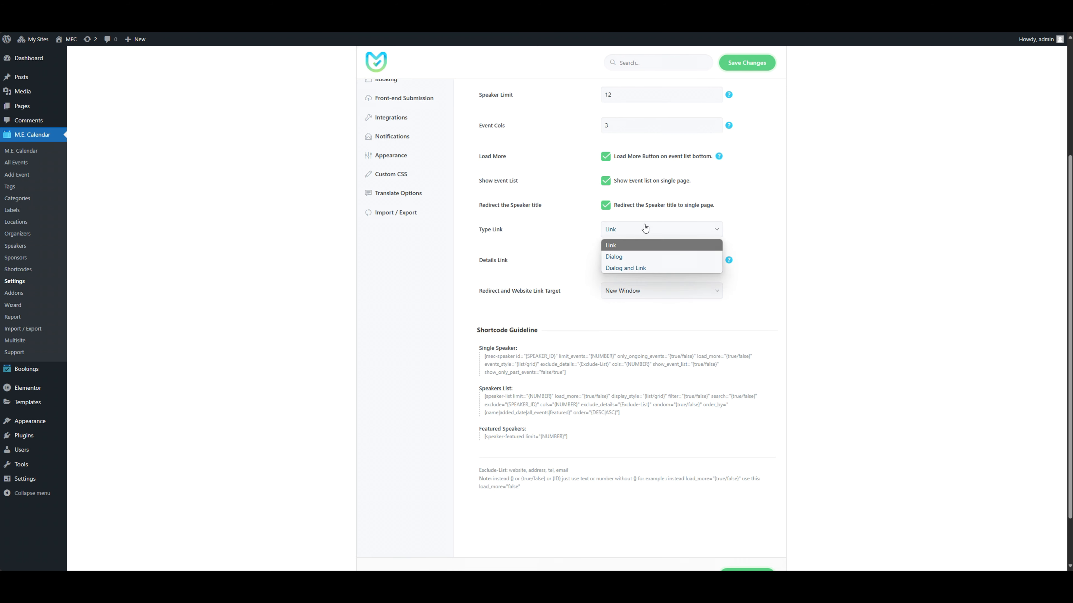
pyautogui.click(638, 256)
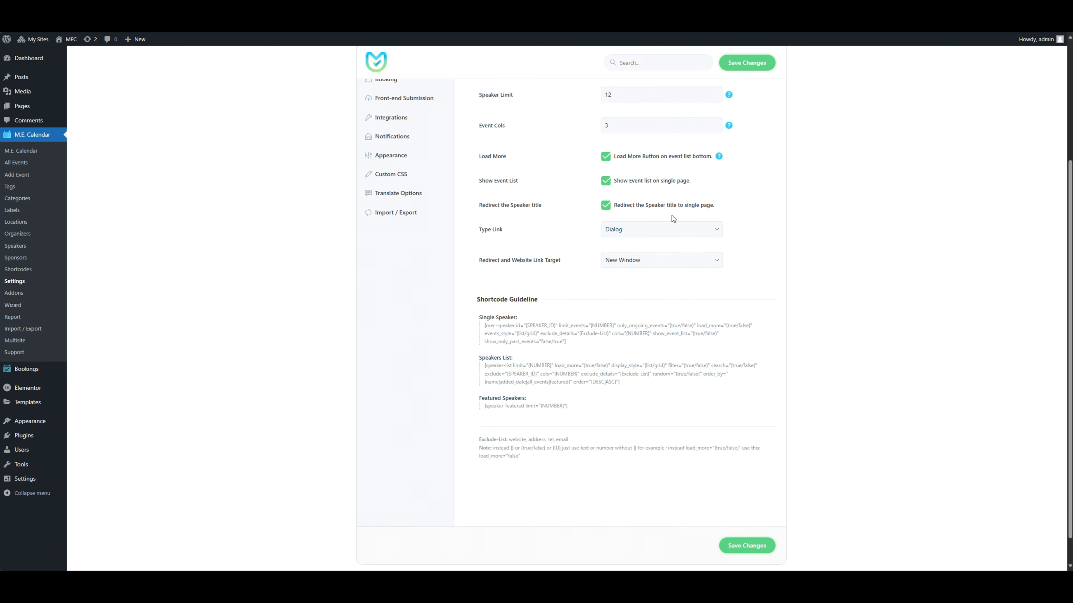
pyautogui.click(759, 72)
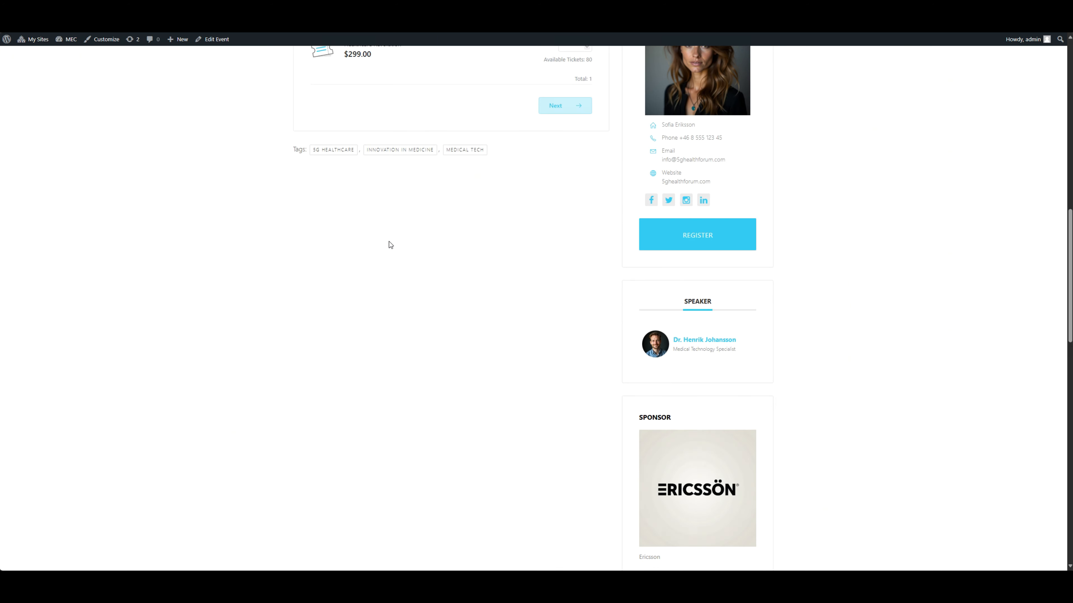
pyautogui.click(690, 342)
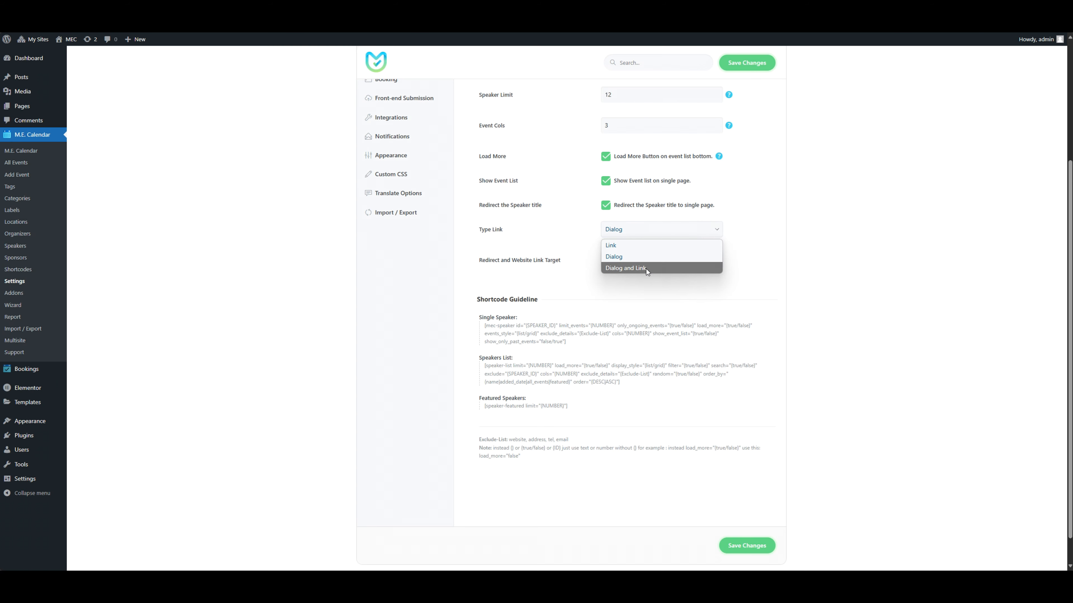
# Set the Type Link to Dialog and Link, save, and follow the event speaker's popup through to the single page.
pyautogui.click(646, 268)
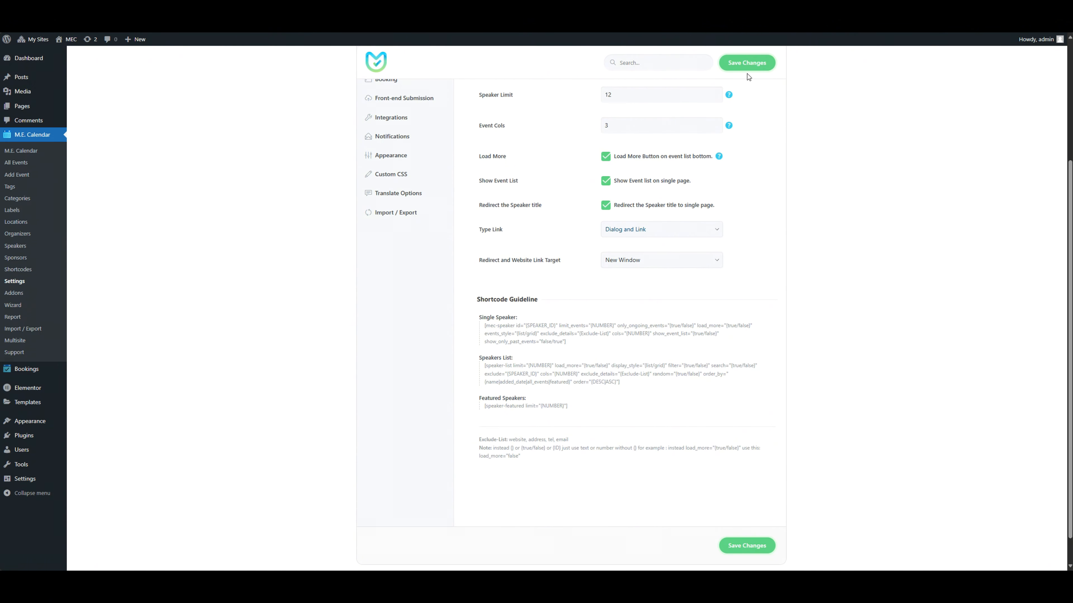
pyautogui.click(746, 63)
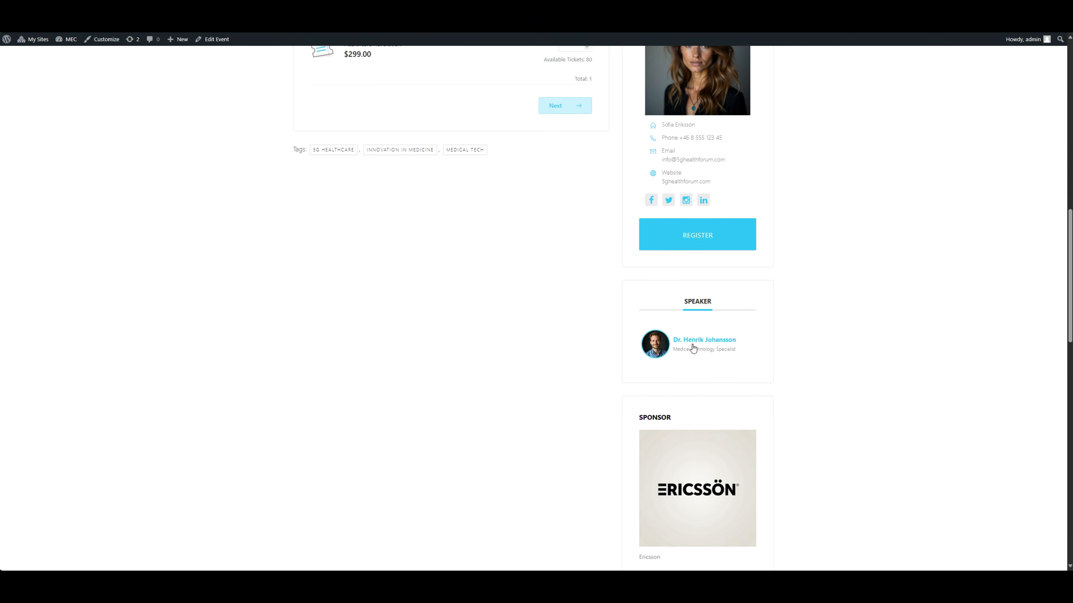
pyautogui.click(692, 341)
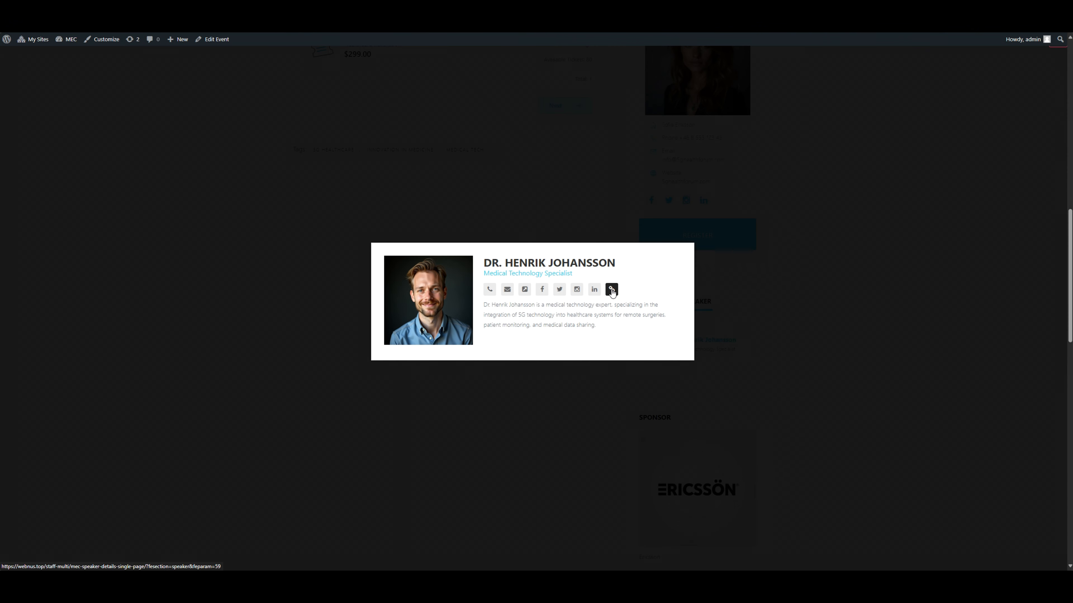
pyautogui.click(611, 290)
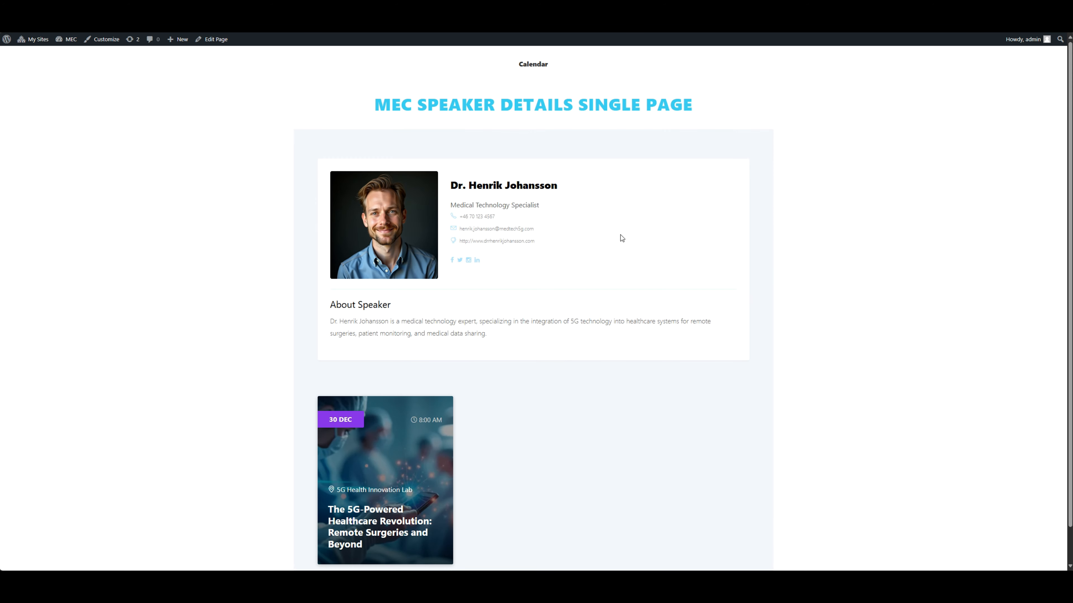
pyautogui.scroll(-1, 605, 258)
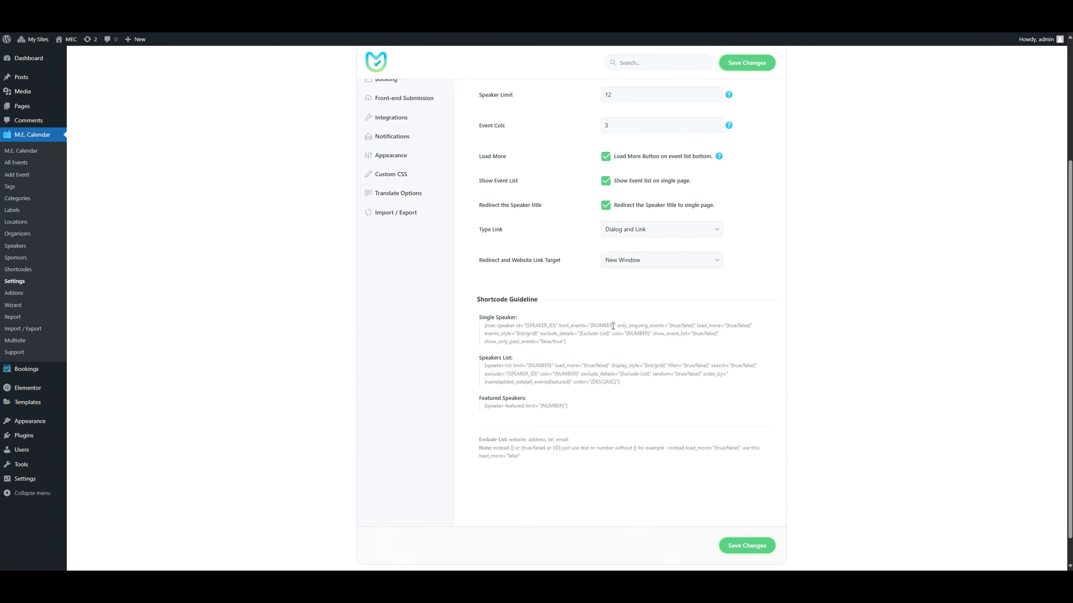
# Copy the full Single Speaker shortcode from the Shortcode Guideline in the Advanced Speaker settings.
pyautogui.scroll(-1, 613, 326)
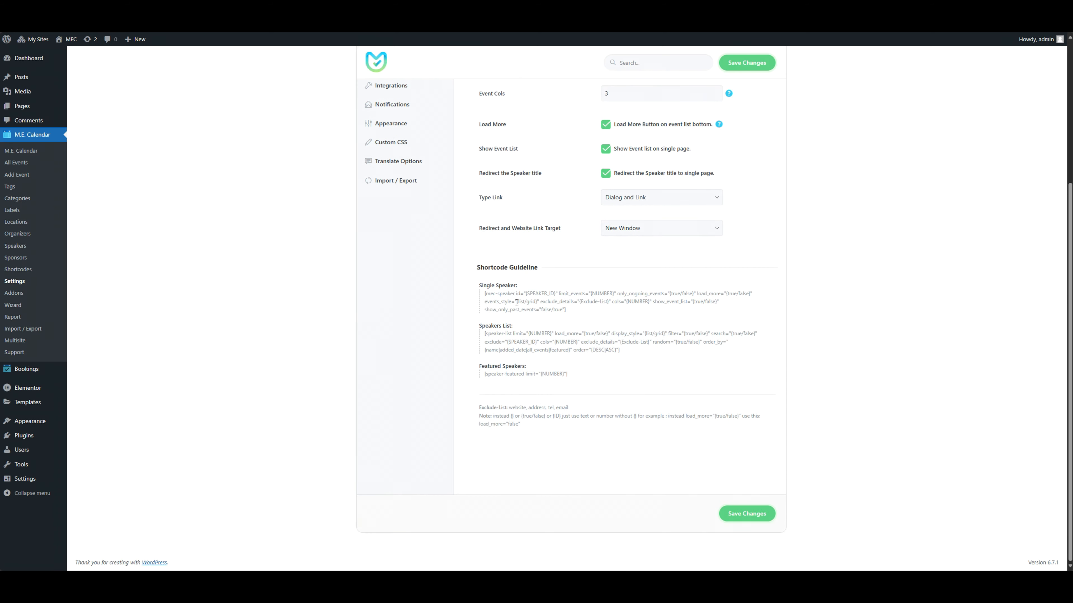
pyautogui.scroll(3, 534, 320)
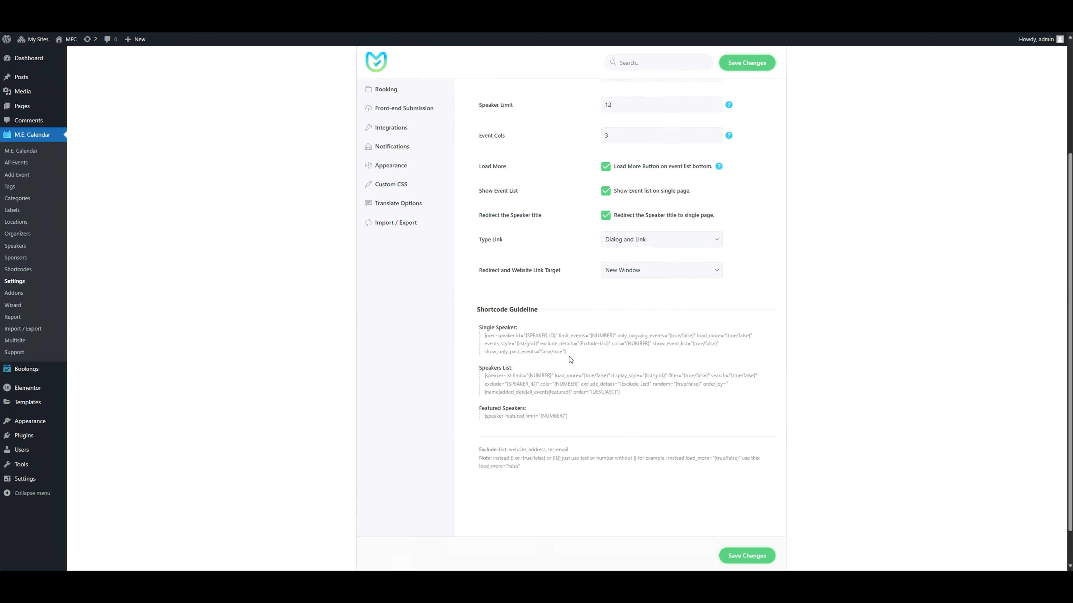
pyautogui.scroll(2, 568, 398)
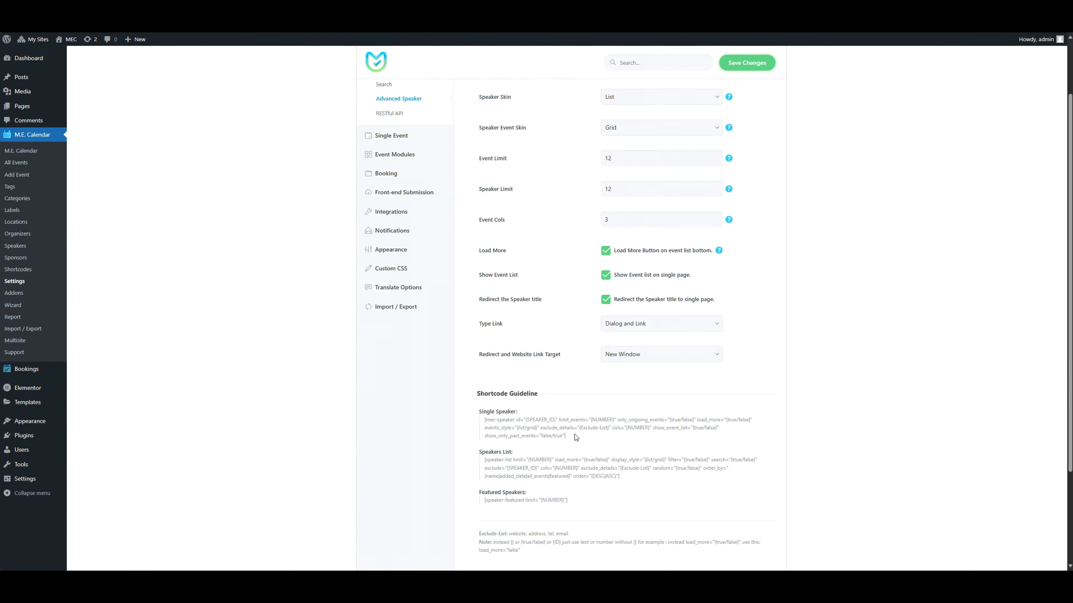
pyautogui.moveTo(567, 435); pyautogui.dragTo(484, 423)
pyautogui.rightClick(484, 423)
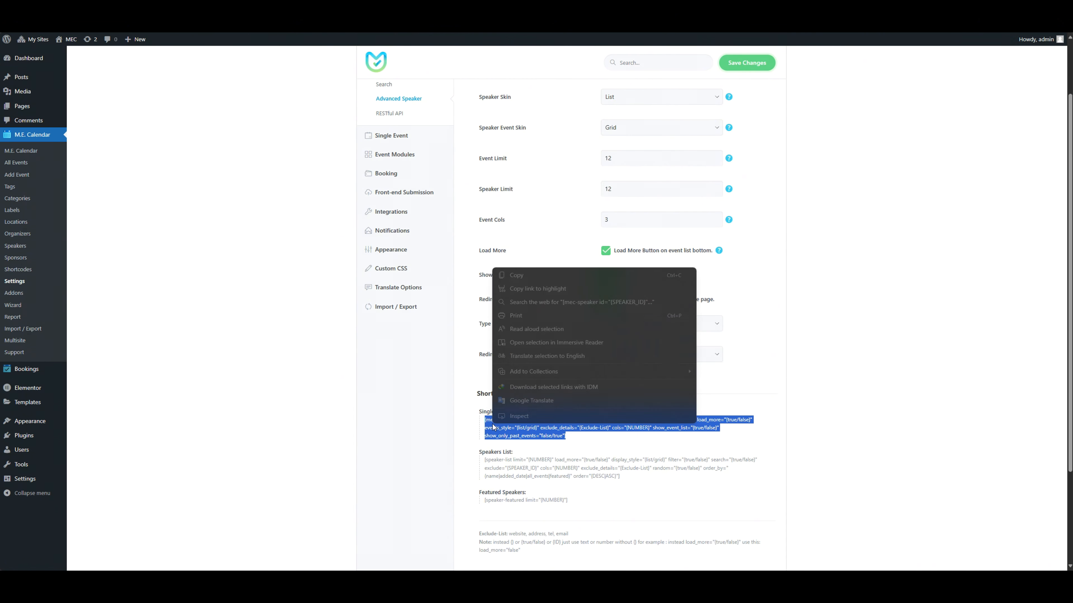
pyautogui.click(511, 275)
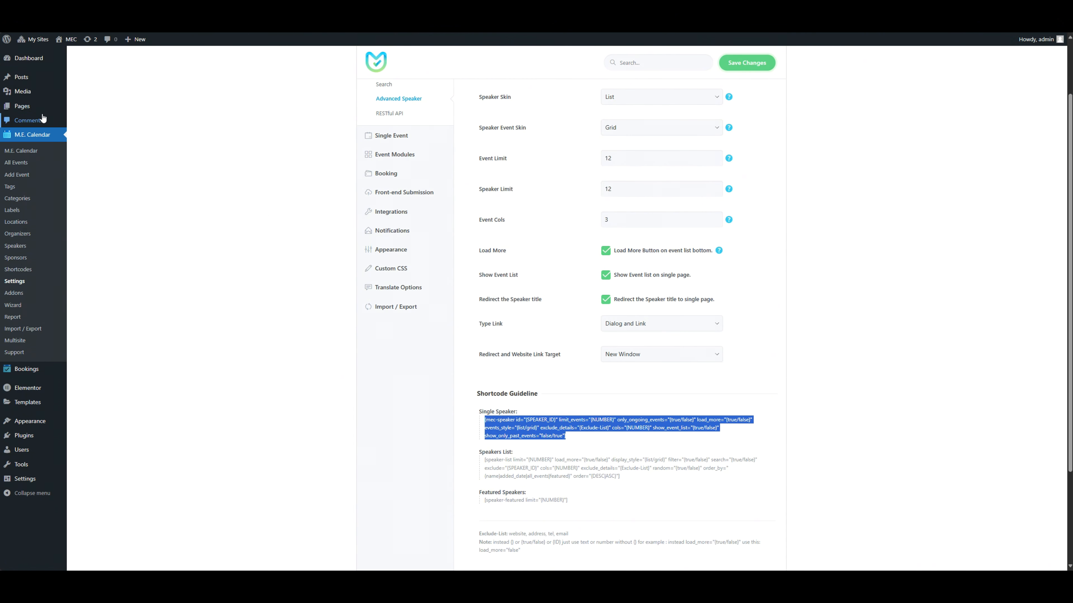
# Create a new page titled "Single" and add a Shortcode block containing the copied Single Speaker shortcode.
pyautogui.moveTo(26, 106)
pyautogui.click(91, 123)
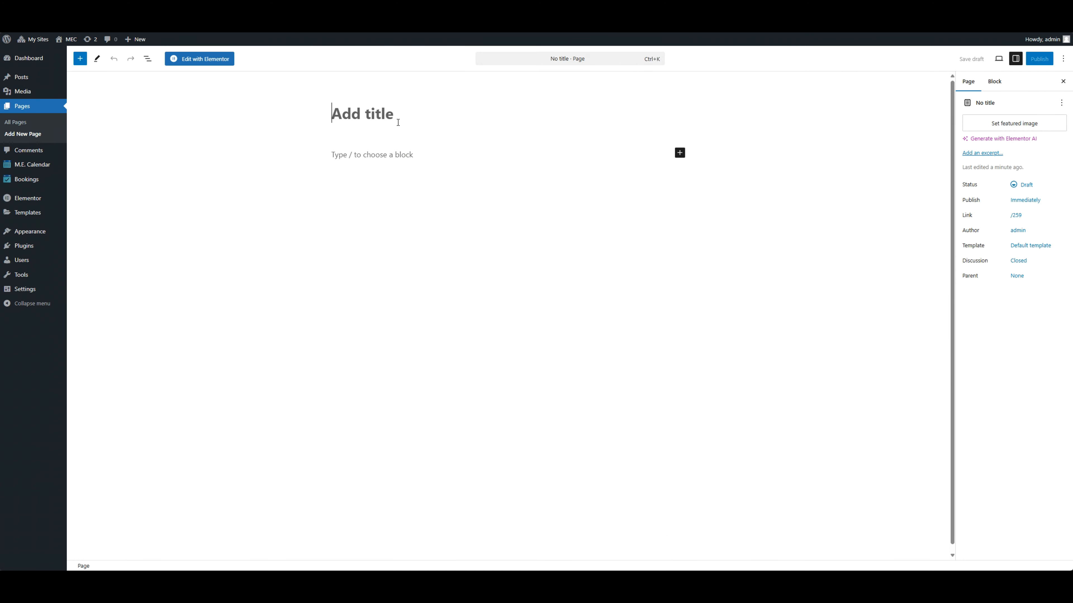
pyautogui.write('Single')
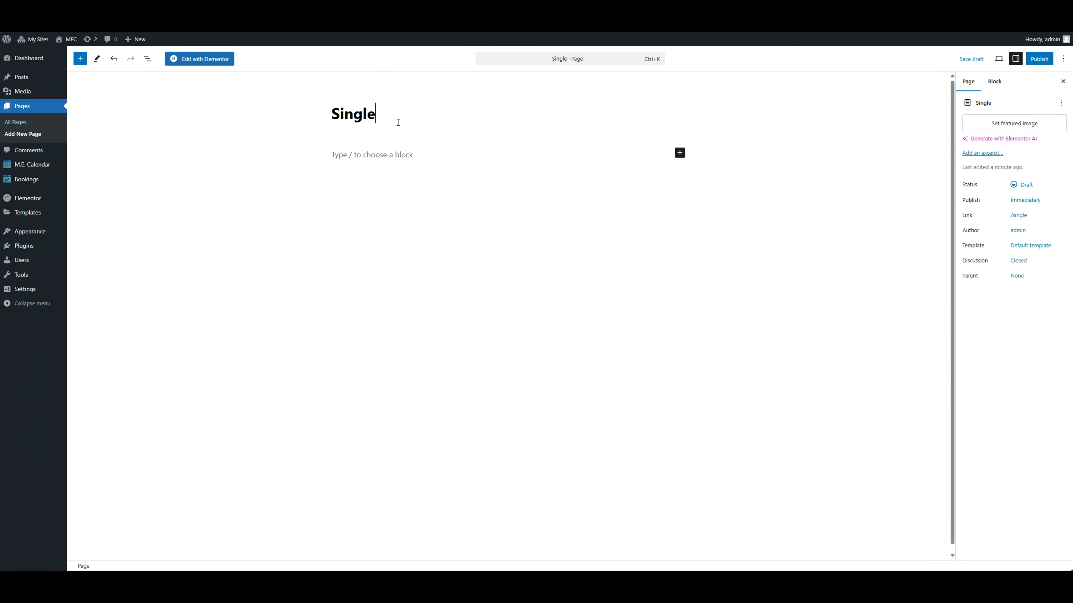
pyautogui.click(680, 153)
pyautogui.click(702, 208)
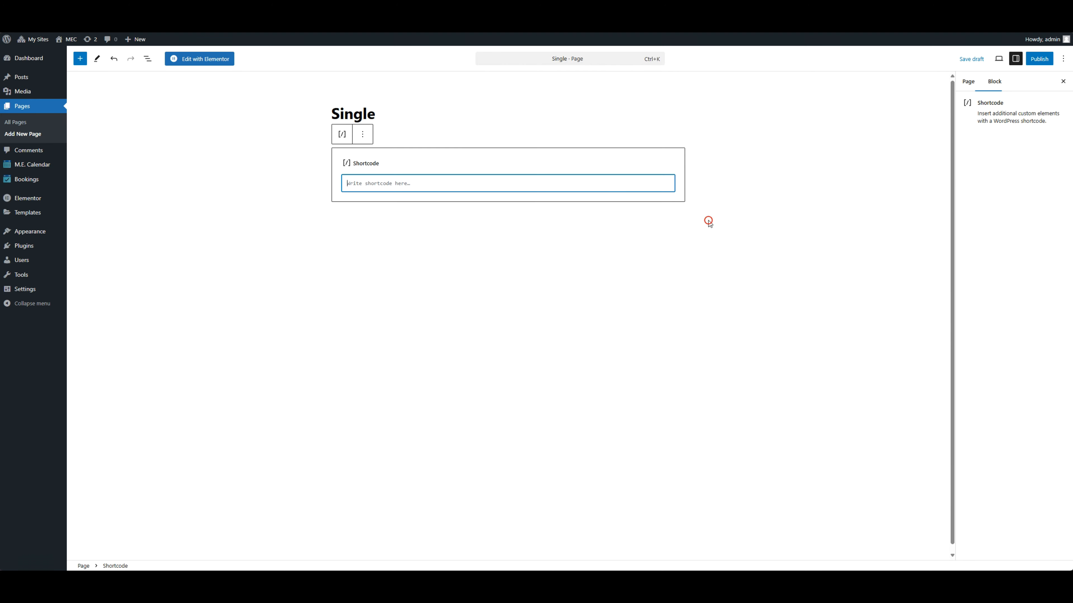
pyautogui.hotkey('ctrl', 'v')
# Copy the ID of the Director of VR Innovation from the Speakers list and set the shortcode's id to 57.
pyautogui.moveTo(40, 165)
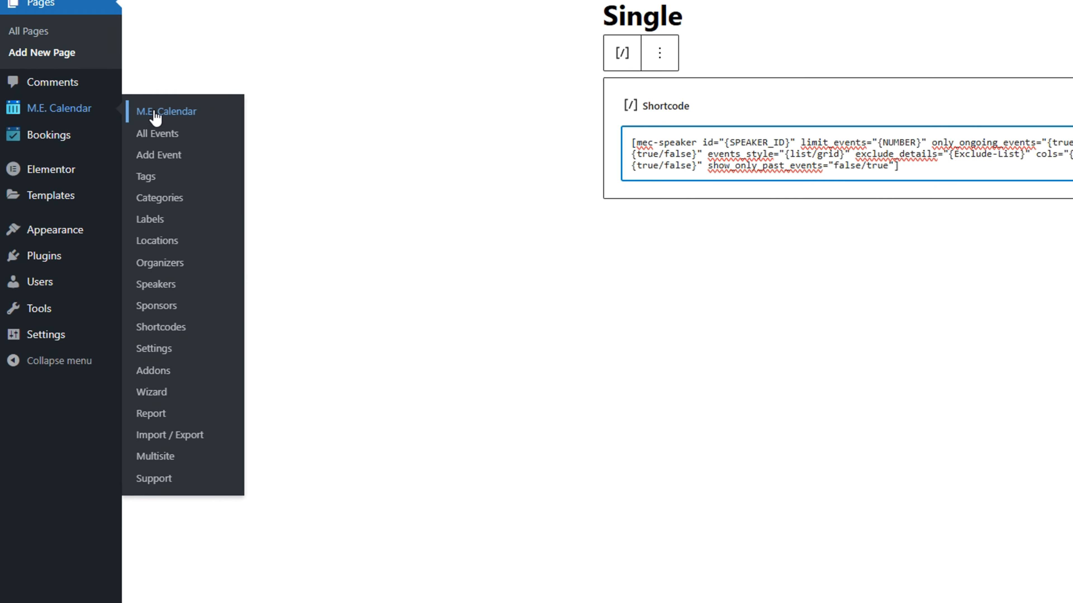
pyautogui.click(199, 292)
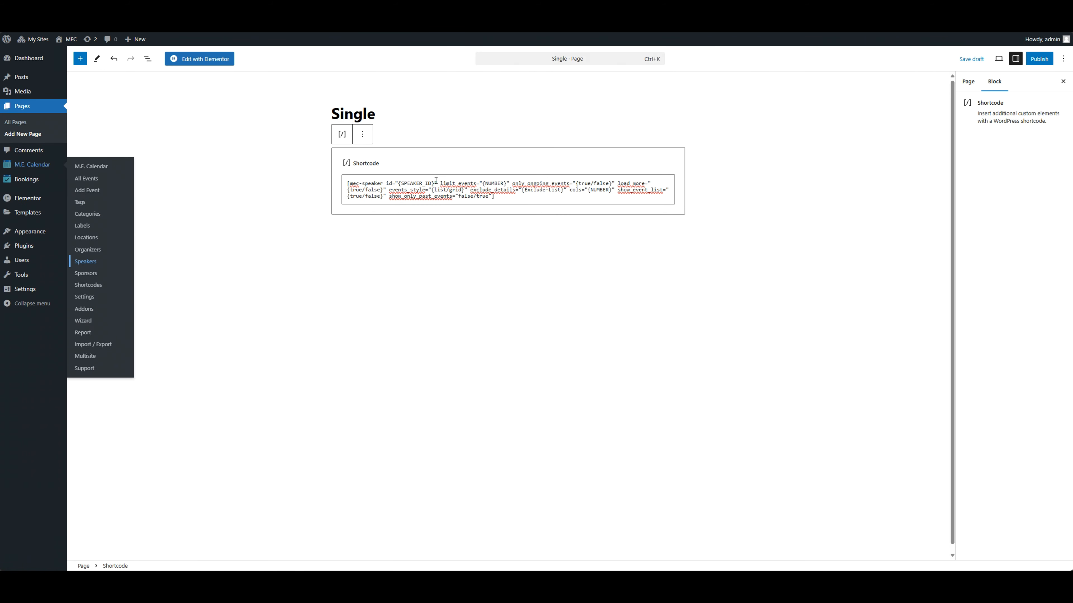
pyautogui.moveTo(435, 184); pyautogui.dragTo(401, 179)
pyautogui.hotkey('ctrl', 'v')
# Remove the limit_events and only_ongoing_events attributes from the Single Speaker shortcode.
pyautogui.moveTo(476, 183)
pyautogui.mouseDown()
pyautogui.moveTo(453, 183)
pyautogui.moveTo(482, 183)
pyautogui.mouseUp()
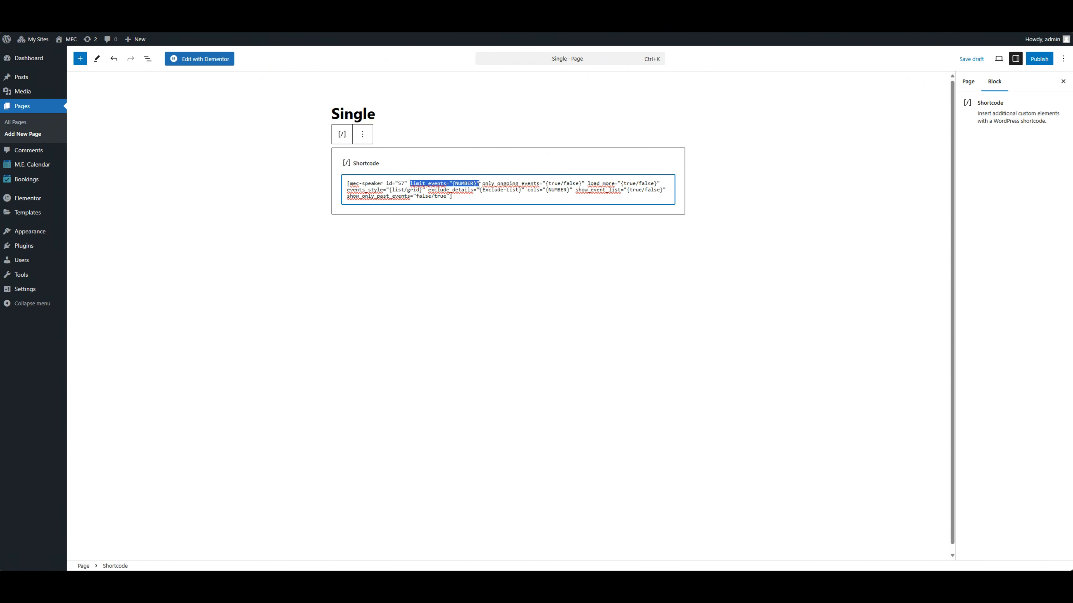
pyautogui.press('BackSpace')
pyautogui.doubleClick(413, 182)
pyautogui.click(478, 182)
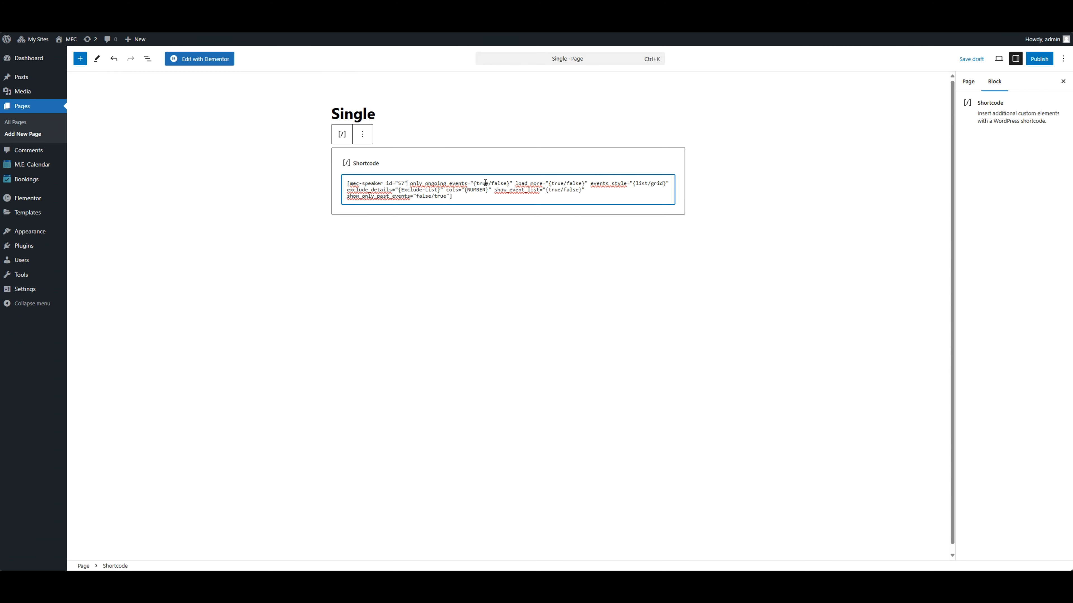
pyautogui.moveTo(410, 184); pyautogui.dragTo(514, 181)
pyautogui.press('BackSpace')
pyautogui.press('BackSpace')
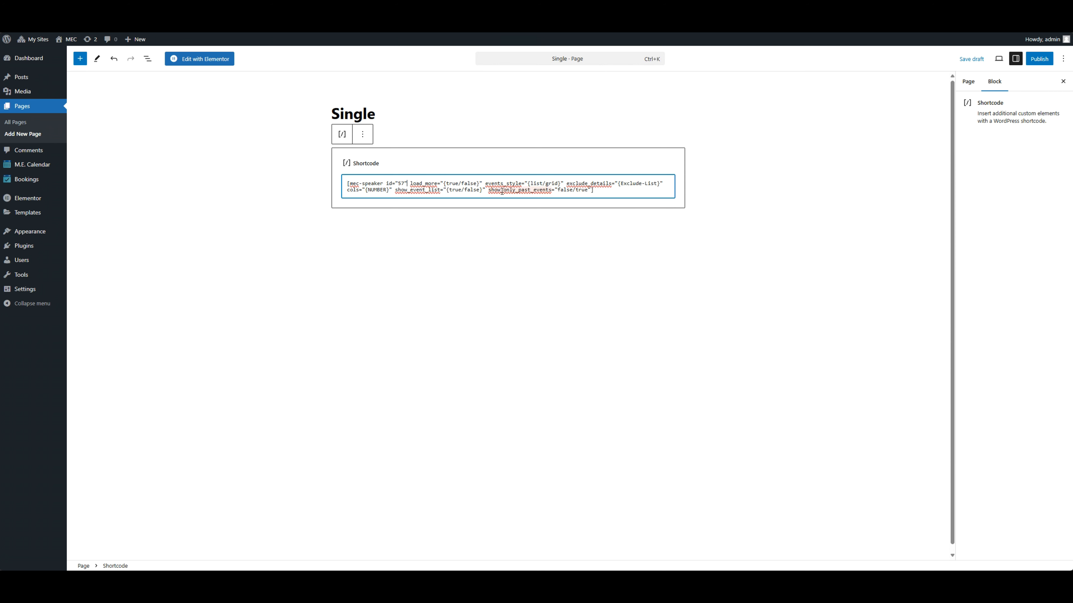
# Remove show_only_past_events and the load_more, events_style, exclude_details and cols attributes from the Single Speaker shortcode.
pyautogui.moveTo(486, 189); pyautogui.dragTo(593, 190)
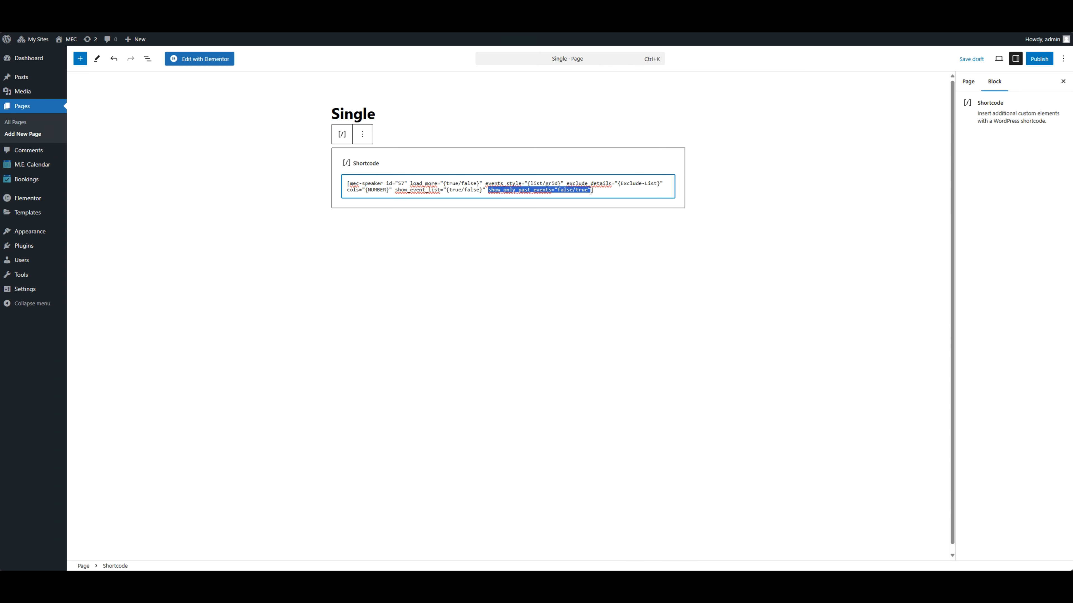
pyautogui.press('BackSpace')
pyautogui.moveTo(410, 183)
pyautogui.mouseDown()
pyautogui.moveTo(445, 181)
pyautogui.moveTo(395, 190)
pyautogui.mouseUp()
pyautogui.press('BackSpace')
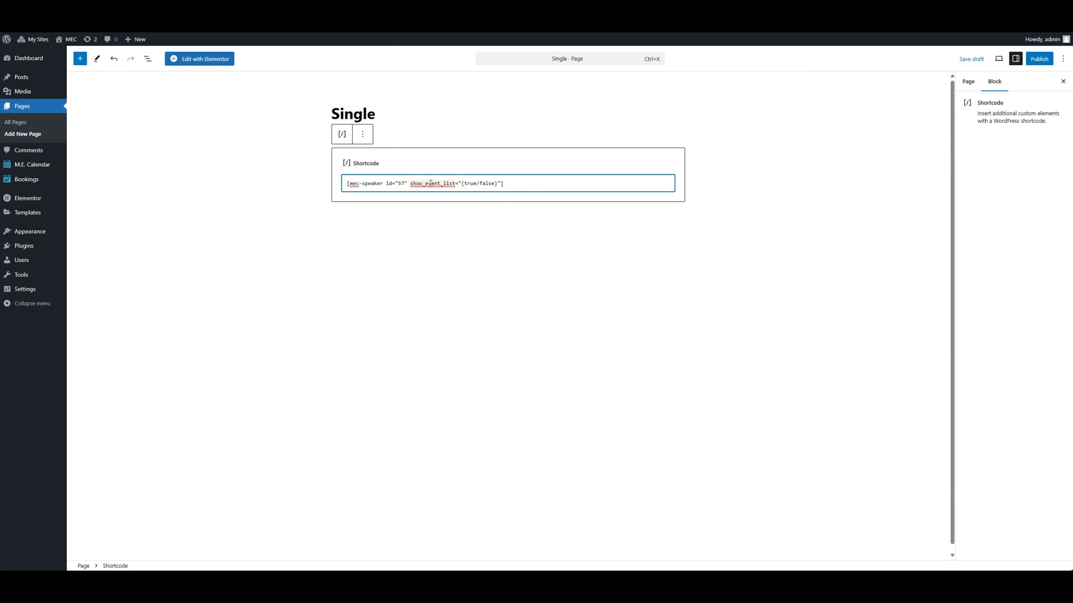
# Set show_event_list to "true" in the shortcode and publish the Single page.
pyautogui.doubleClick(470, 183)
pyautogui.moveTo(498, 183); pyautogui.dragTo(461, 183)
pyautogui.write('true')
pyautogui.click(1035, 59)
pyautogui.click(1036, 59)
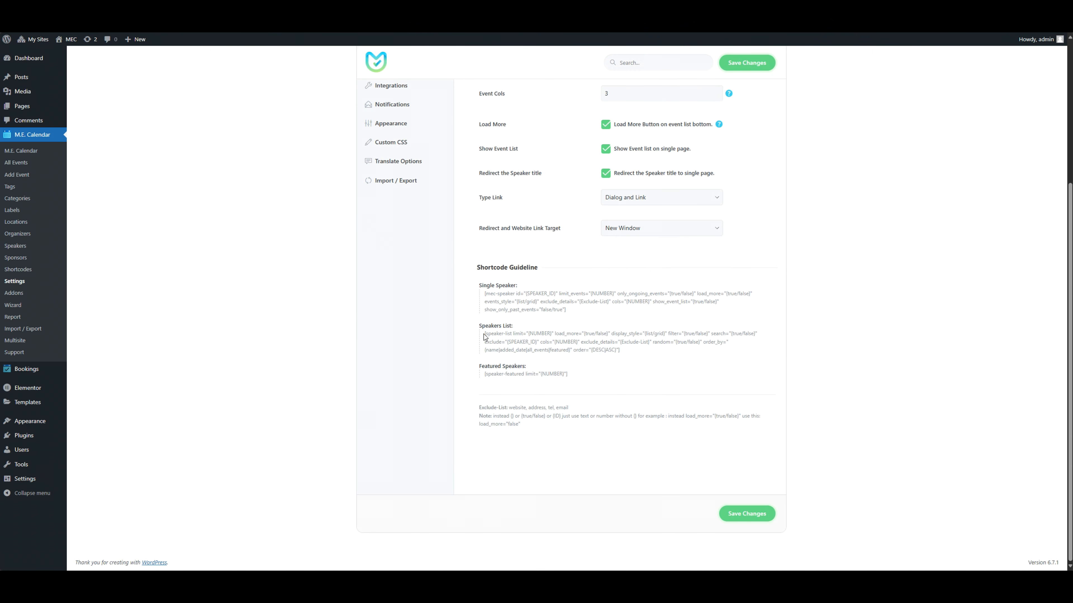
# Copy the full Speakers List shortcode from the Shortcode Guideline in the Advanced Speaker settings.
pyautogui.moveTo(484, 333); pyautogui.dragTo(630, 352)
pyautogui.rightClick(580, 336)
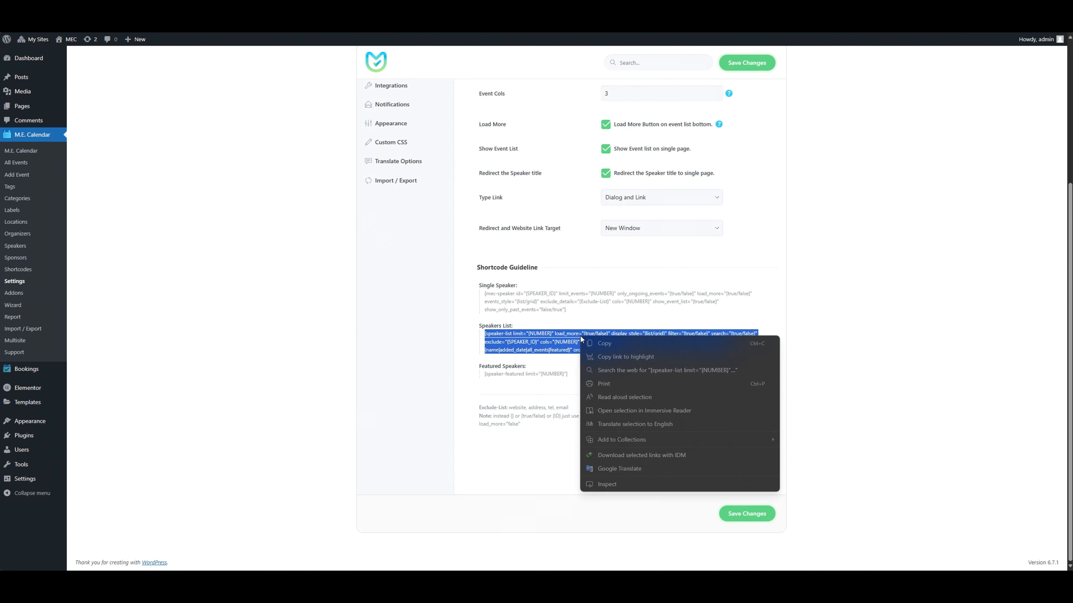
pyautogui.click(604, 343)
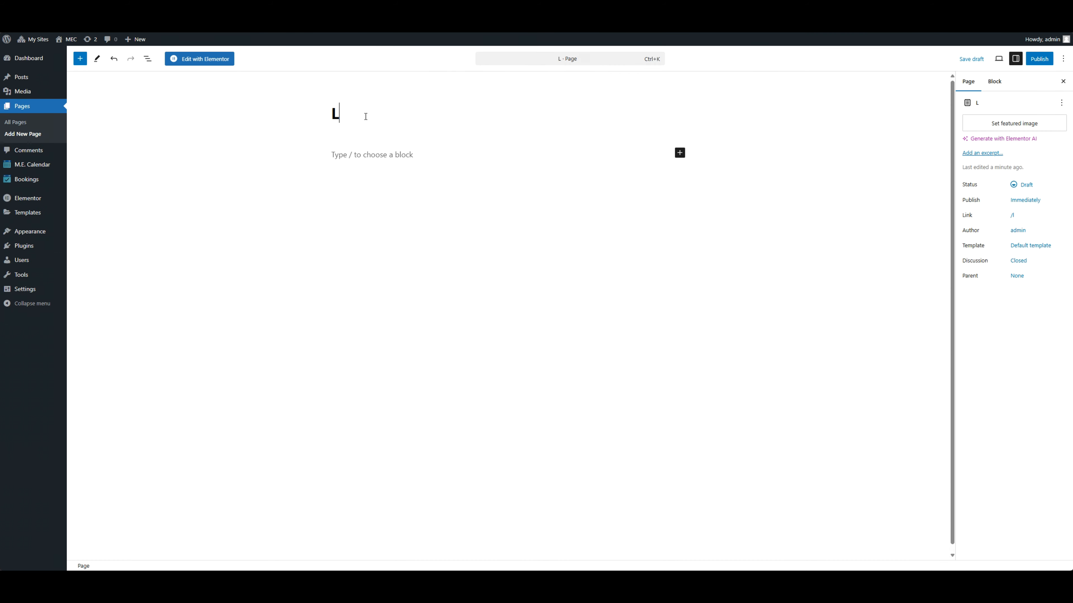
# Title the new page "List" and add a Shortcode block containing the copied Speakers List shortcode.
pyautogui.write('ist')
pyautogui.click(679, 153)
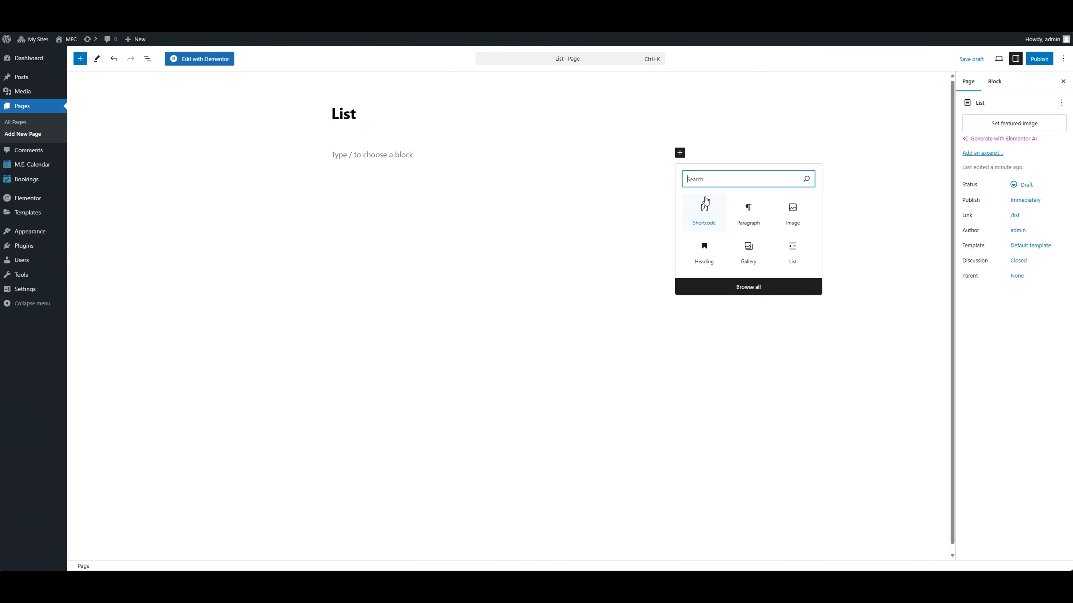
pyautogui.write('shortcode')
pyautogui.click(704, 206)
pyautogui.hotkey('ctrl', 'v')
# In the Speakers List shortcode, set limit to 3, load_more to true, display_style to list, and both filter and search to true.
pyautogui.moveTo(434, 183); pyautogui.dragTo(411, 182)
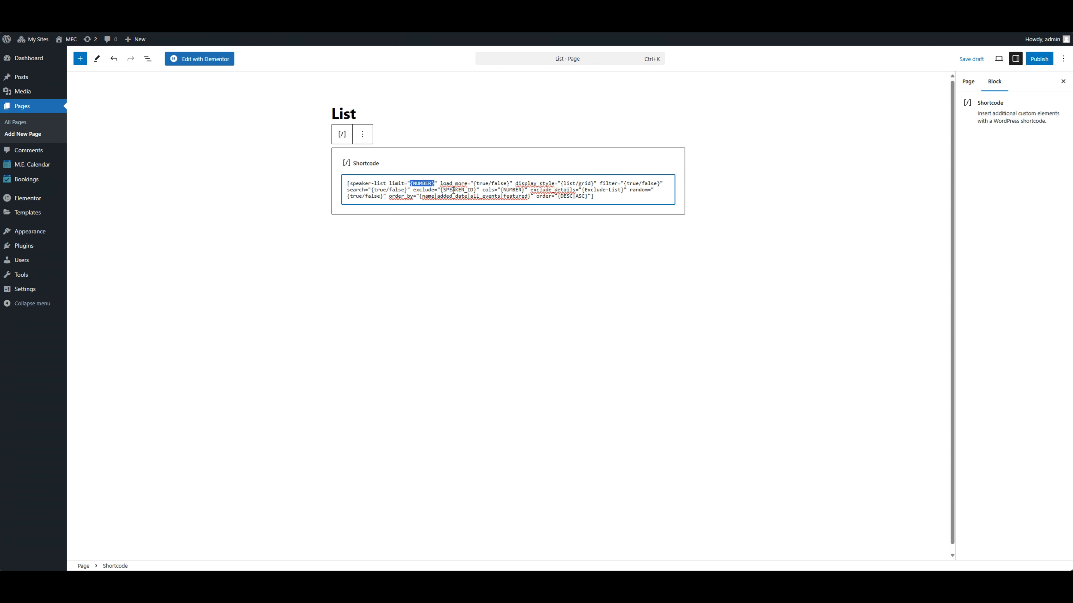
pyautogui.write('3')
pyautogui.moveTo(488, 182); pyautogui.dragTo(559, 179)
pyautogui.write('true')
pyautogui.write('list')
pyautogui.write('true')
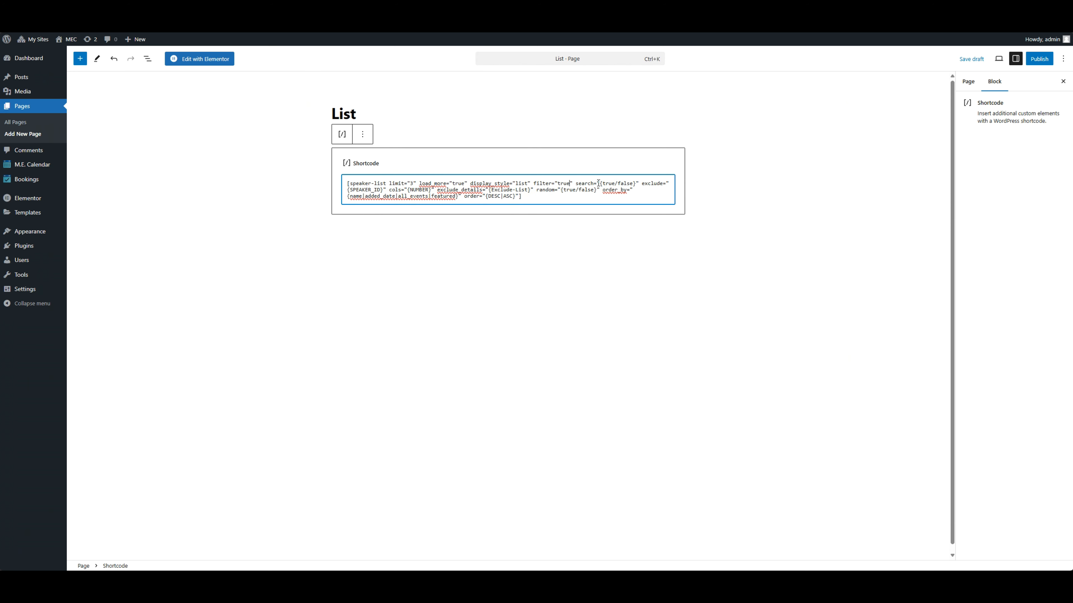
pyautogui.doubleClick(608, 183)
pyautogui.moveTo(635, 184); pyautogui.dragTo(533, 189)
pyautogui.write('true')
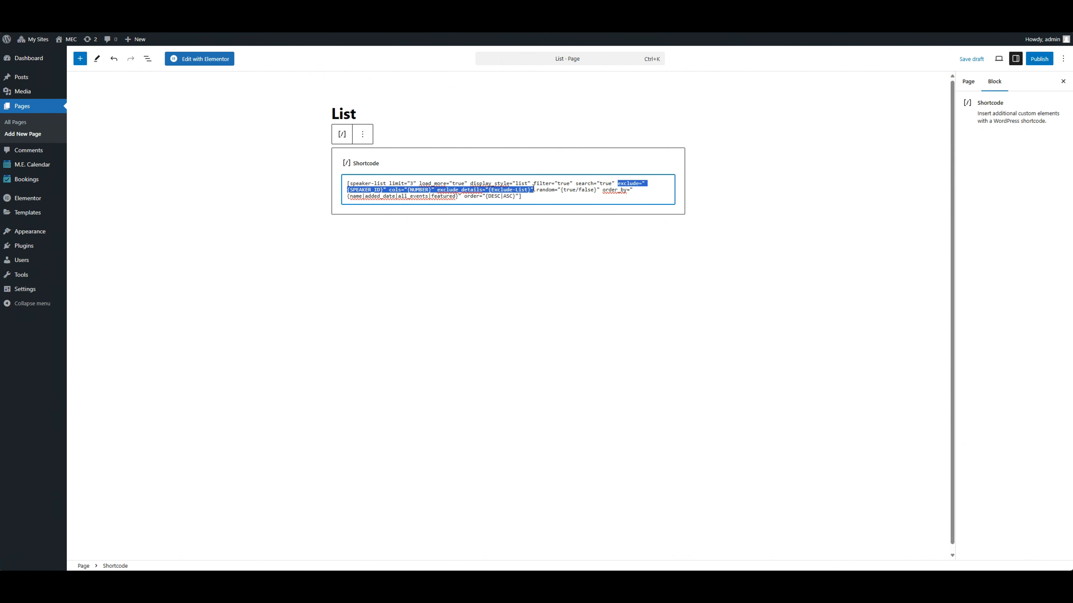